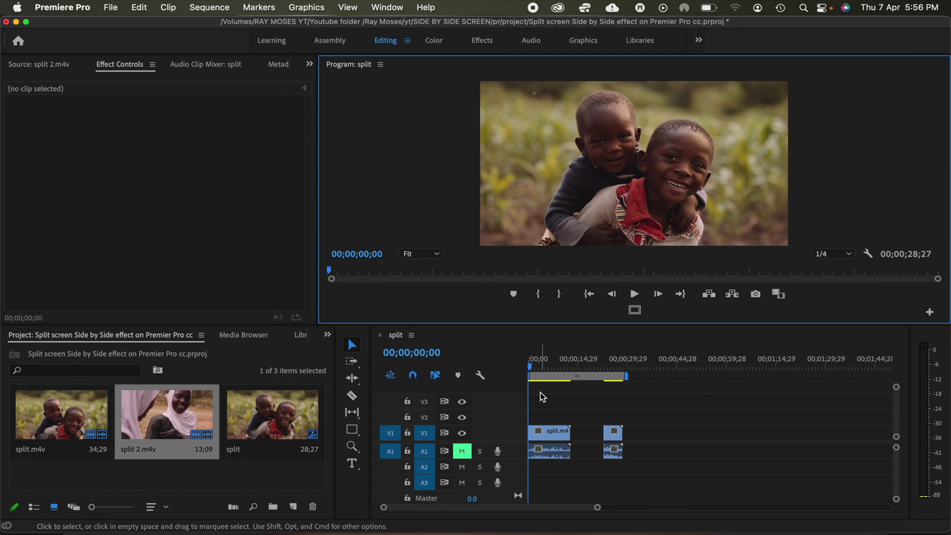
# Select the split.m4v clip on V1 in the split sequence's Timeline.
pyautogui.click(531, 370)
# Preview the sequence, then play the second clip from around 22 seconds.
pyautogui.press('space')
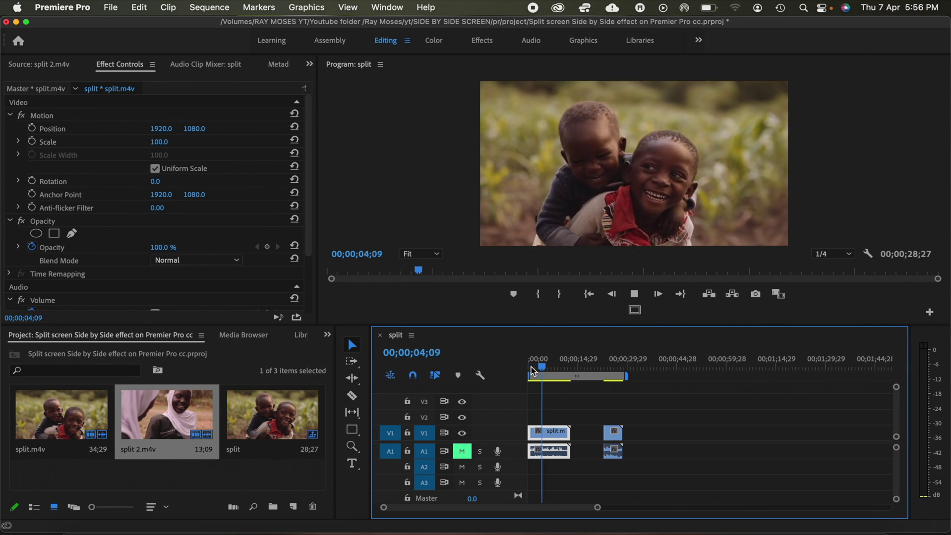
pyautogui.press('space')
pyautogui.click(605, 373)
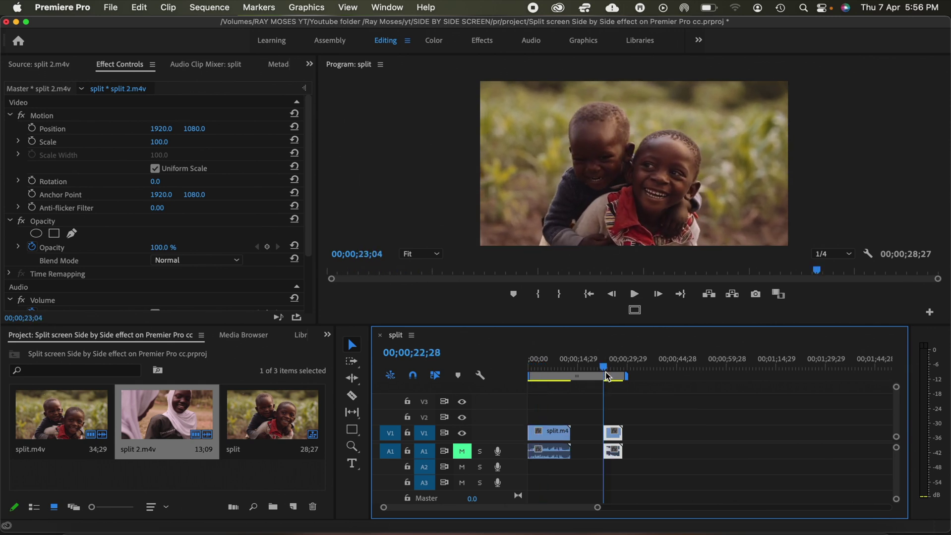
pyautogui.press('space')
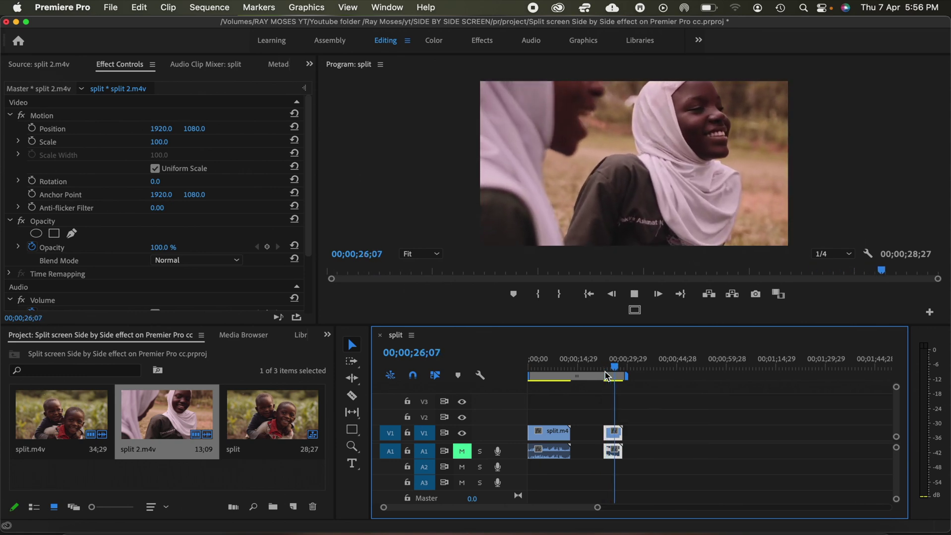
pyautogui.press('space')
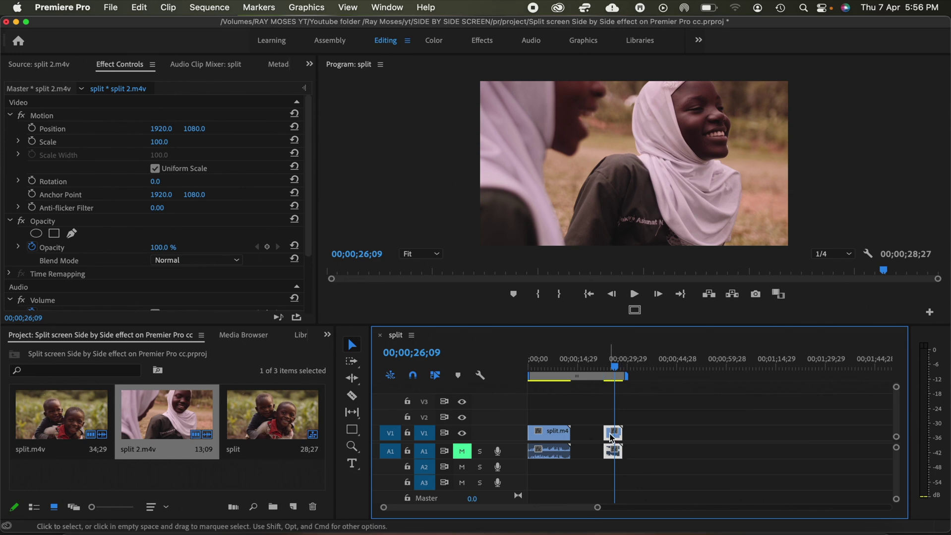
# Drag split 2.m4v onto V2 at 00;00;00;00 and preview the stacked clips.
pyautogui.moveTo(611, 438); pyautogui.dragTo(539, 419)
pyautogui.click(529, 365)
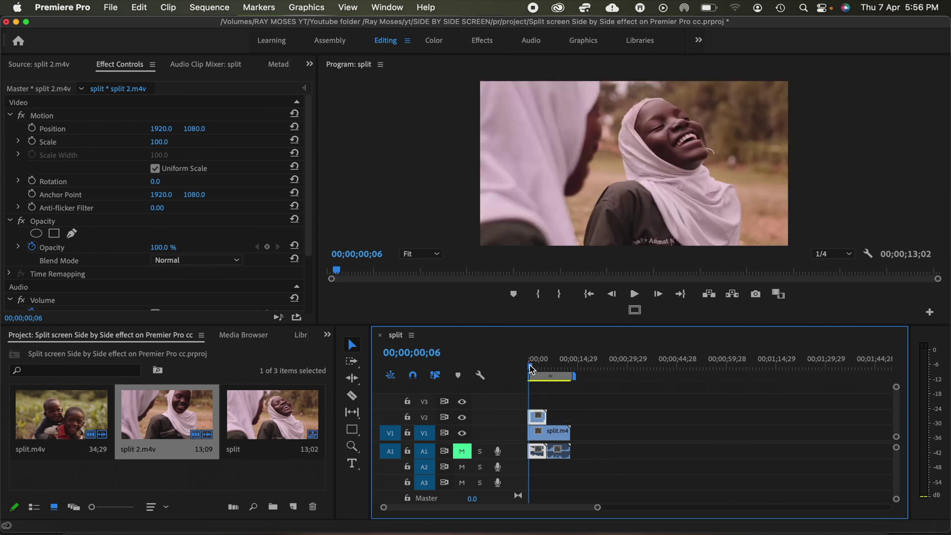
pyautogui.press('space')
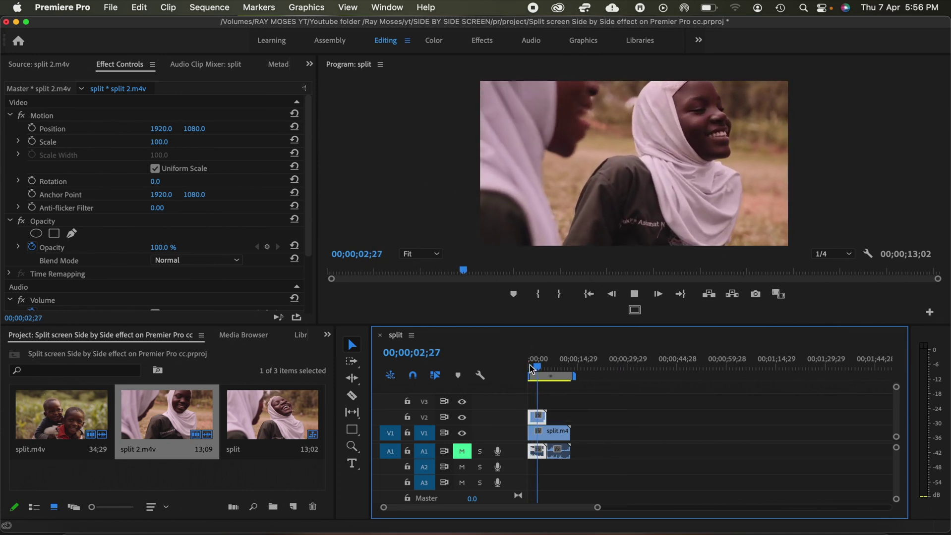
pyautogui.press('space')
pyautogui.press('Home')
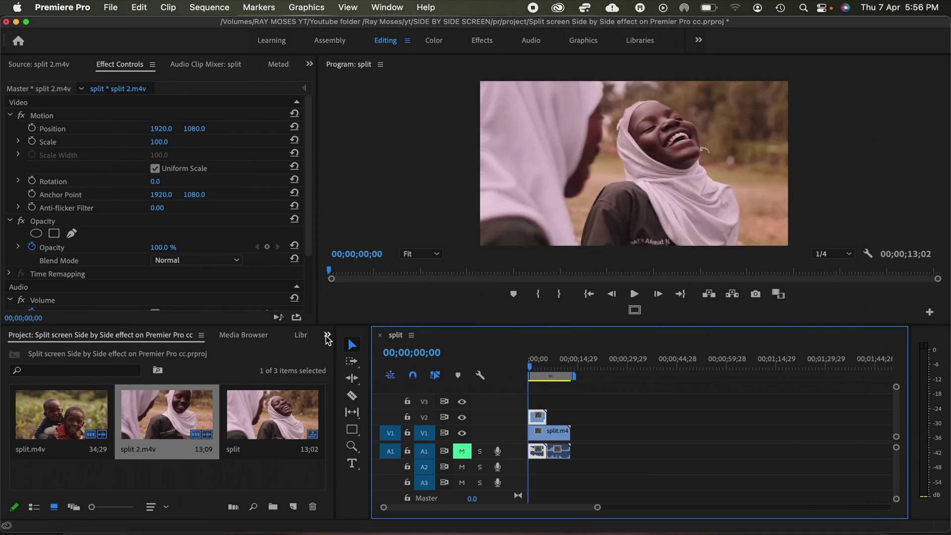
# Find 'crop' in the Effects panel and apply Transform > Crop to split 2.m4v on V2.
pyautogui.click(327, 339)
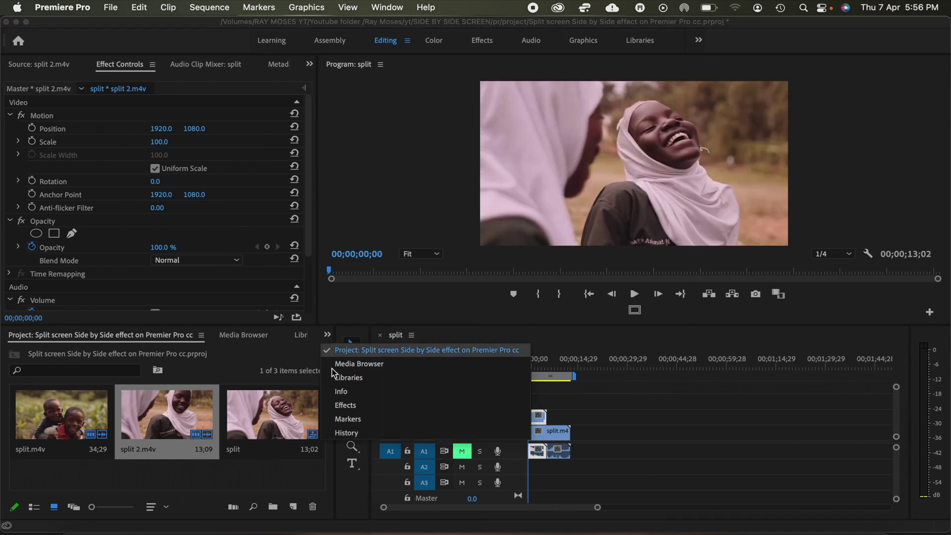
pyautogui.click(352, 405)
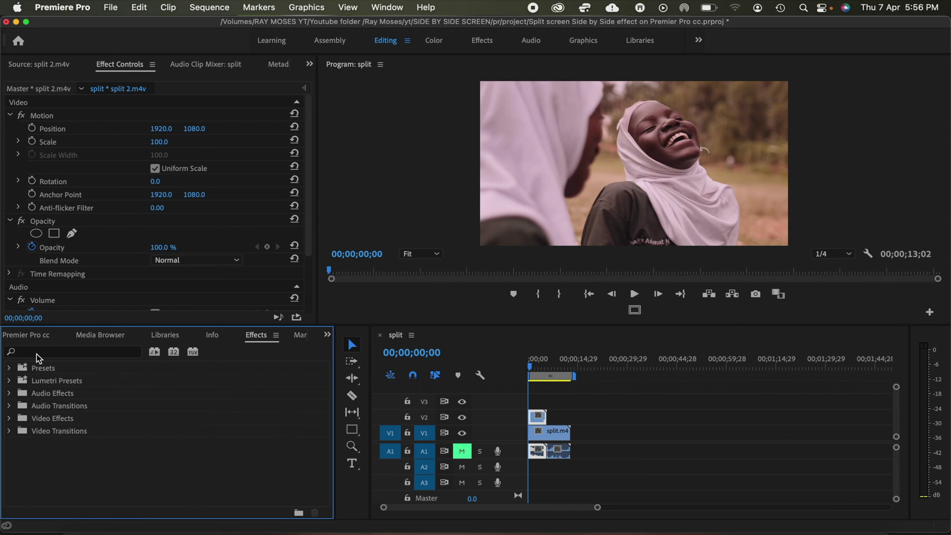
pyautogui.click(37, 353)
pyautogui.write('crop')
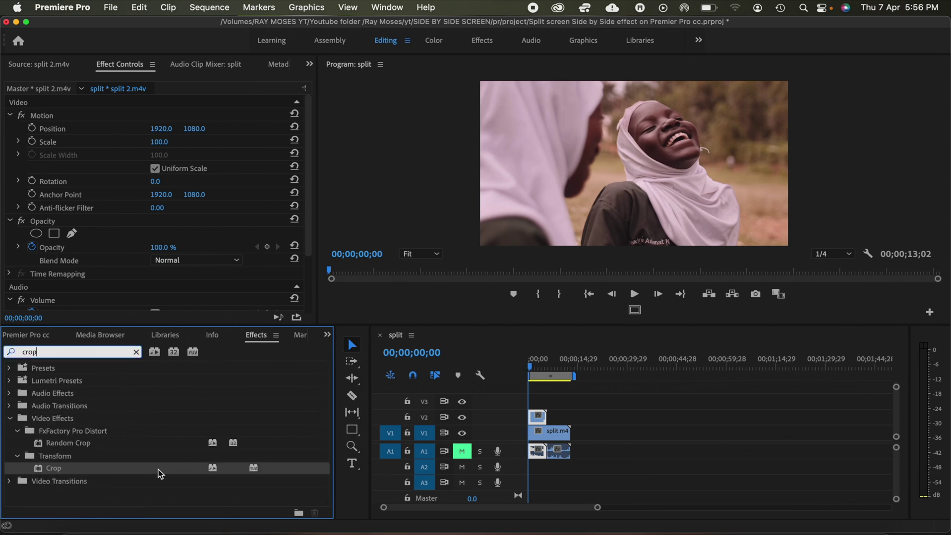
pyautogui.moveTo(157, 470); pyautogui.dragTo(541, 417)
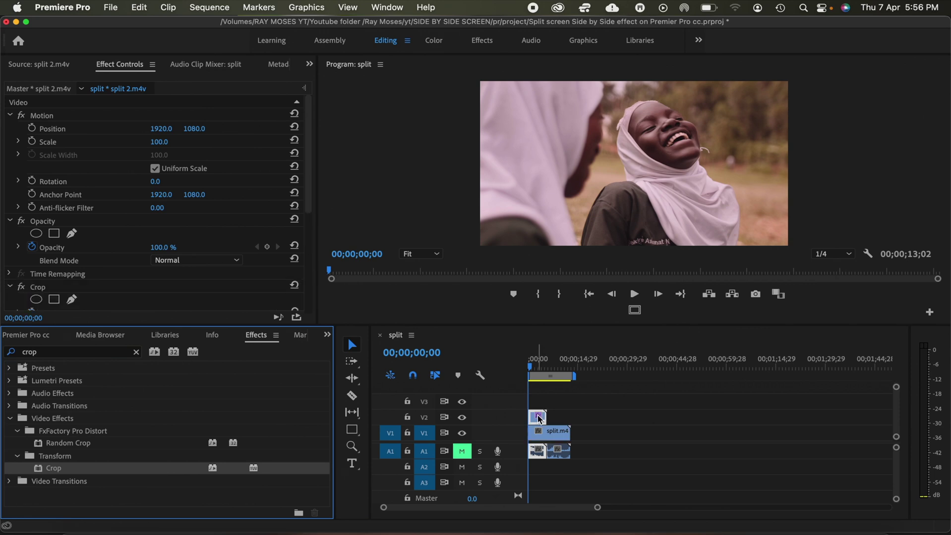
pyautogui.click(531, 372)
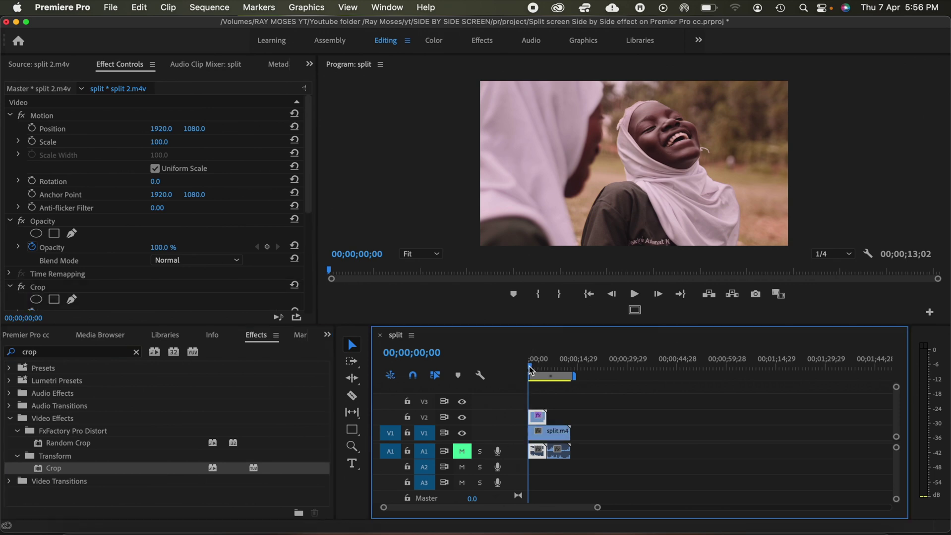
pyautogui.click(118, 67)
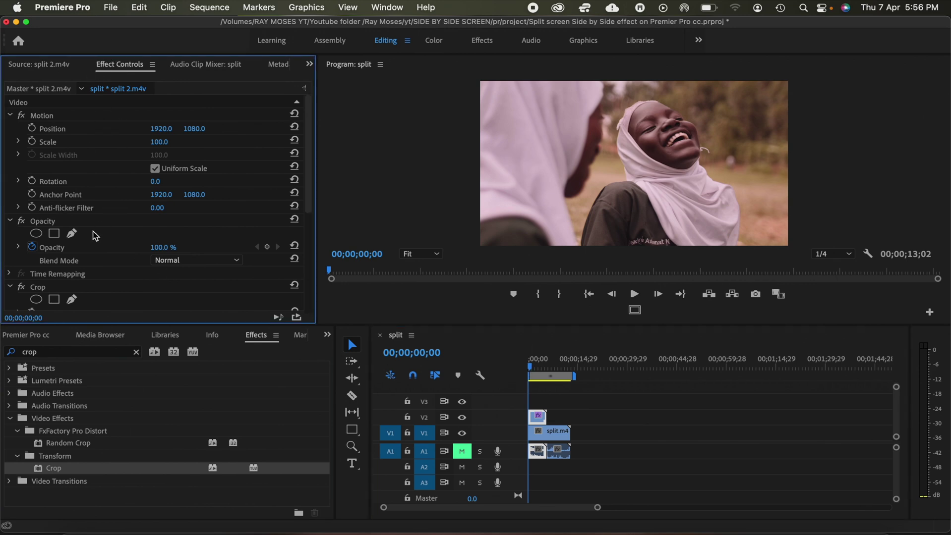
pyautogui.scroll(-5, 96, 236)
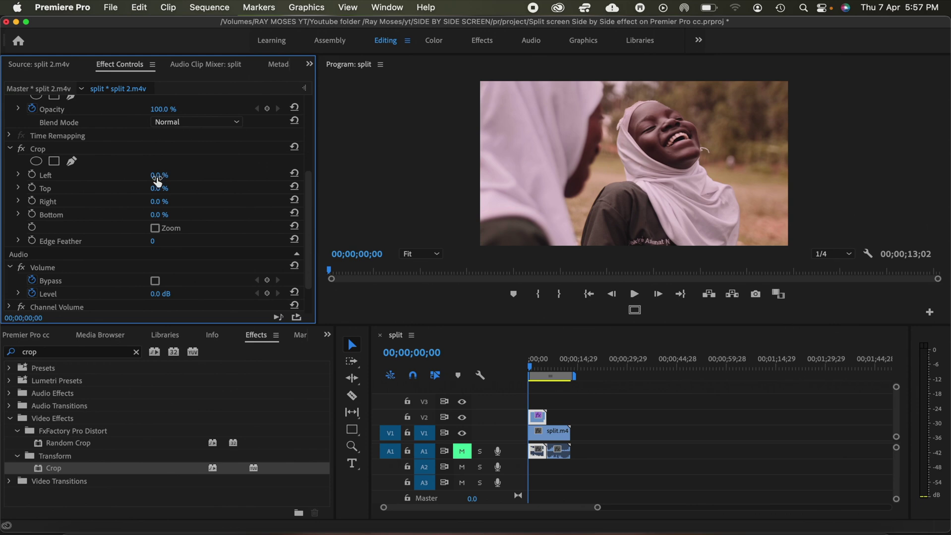
# Scrub the V2 clip's Crop Left value up to 51.0%.
pyautogui.moveTo(156, 179); pyautogui.dragTo(182, 180)
pyautogui.moveTo(160, 175)
pyautogui.mouseDown()
pyautogui.moveTo(213, 176)
pyautogui.moveTo(169, 176)
pyautogui.mouseUp()
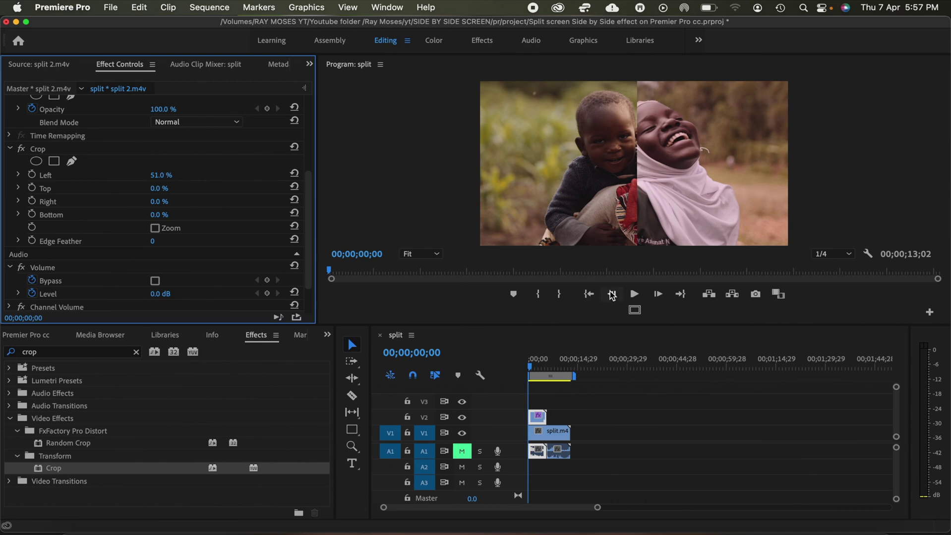
# Turn on the Safe Margins guides and nudge Crop Left down to 50.0%.
pyautogui.click(636, 314)
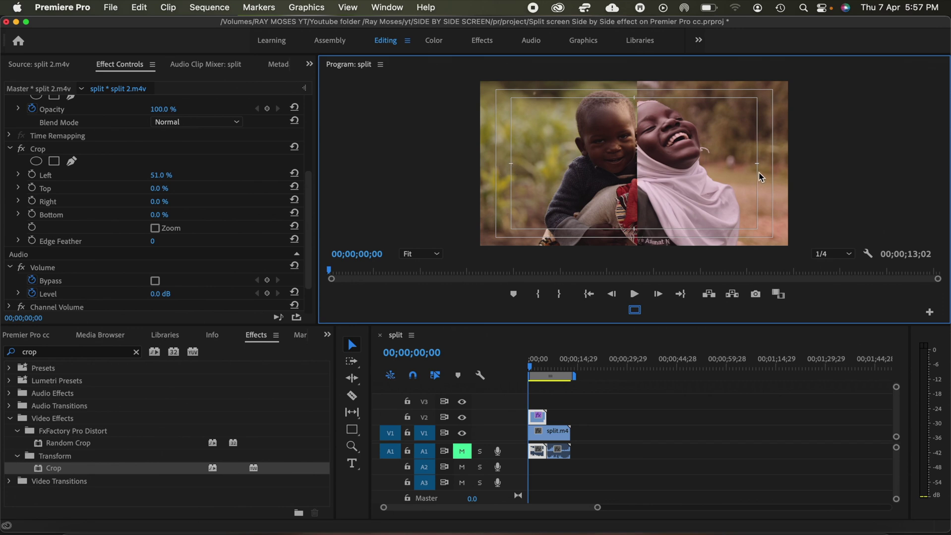
pyautogui.click(929, 313)
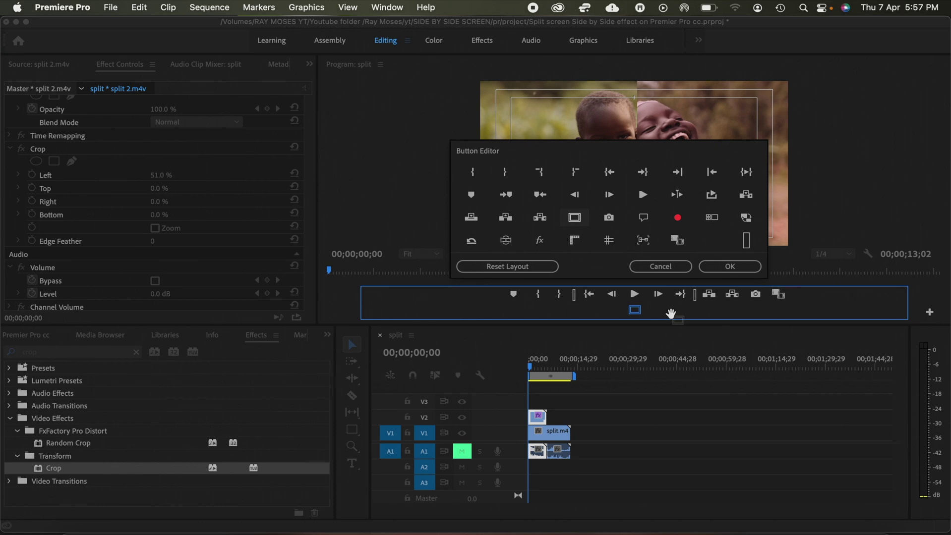
pyautogui.click(731, 268)
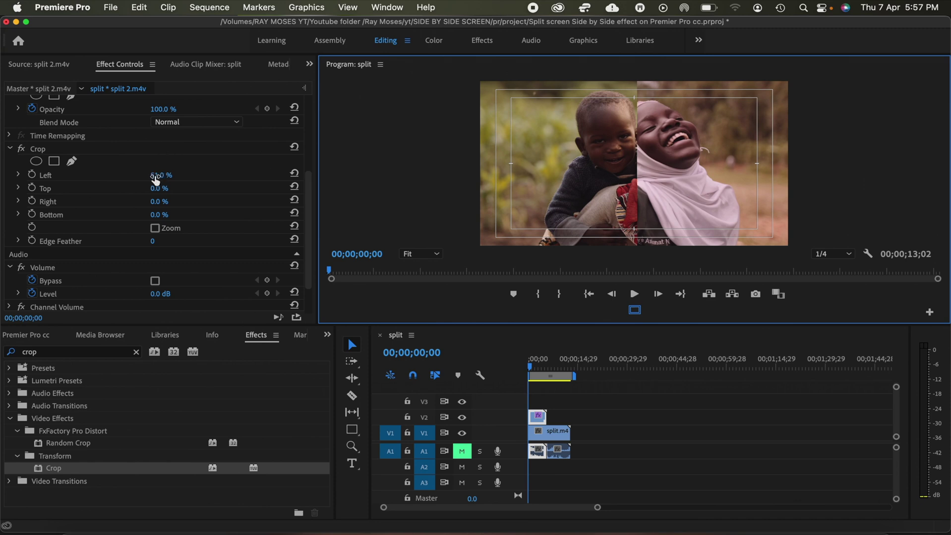
pyautogui.moveTo(155, 176)
pyautogui.mouseDown()
pyautogui.moveTo(163, 176)
pyautogui.moveTo(154, 176)
pyautogui.mouseUp()
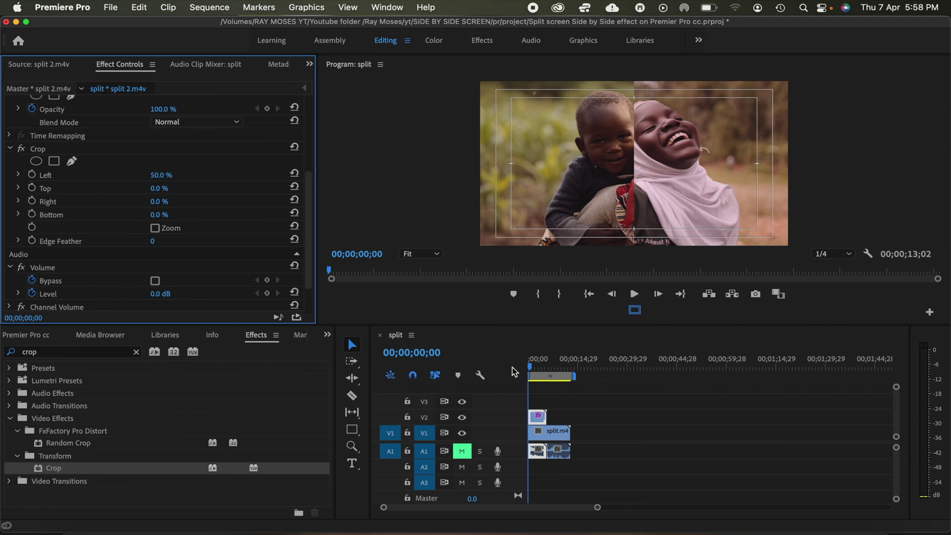
# Select split.m4v on V1 to show its Motion settings (Position 1920, 1080).
pyautogui.click(550, 437)
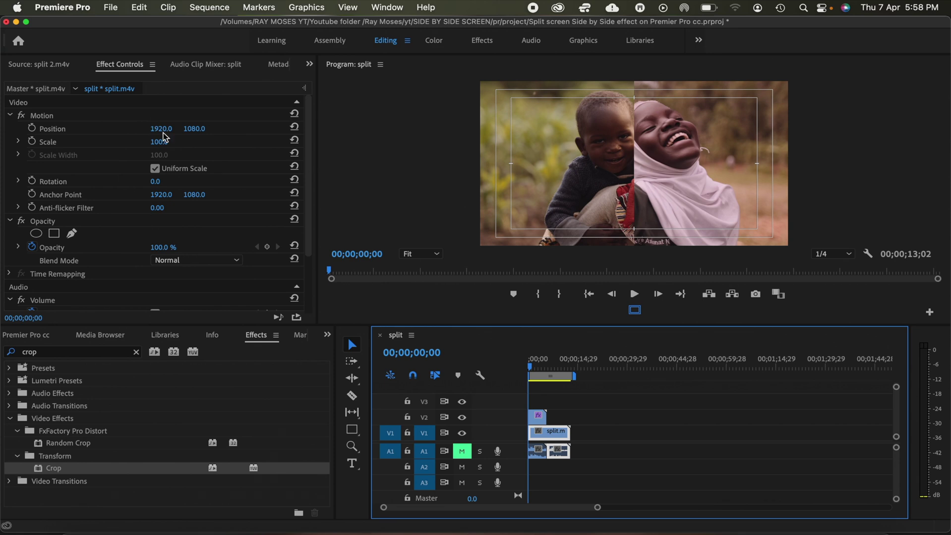
# Scrub the V1 clip's Position X from 1920 down to 946.
pyautogui.moveTo(157, 134); pyautogui.dragTo(154, 135)
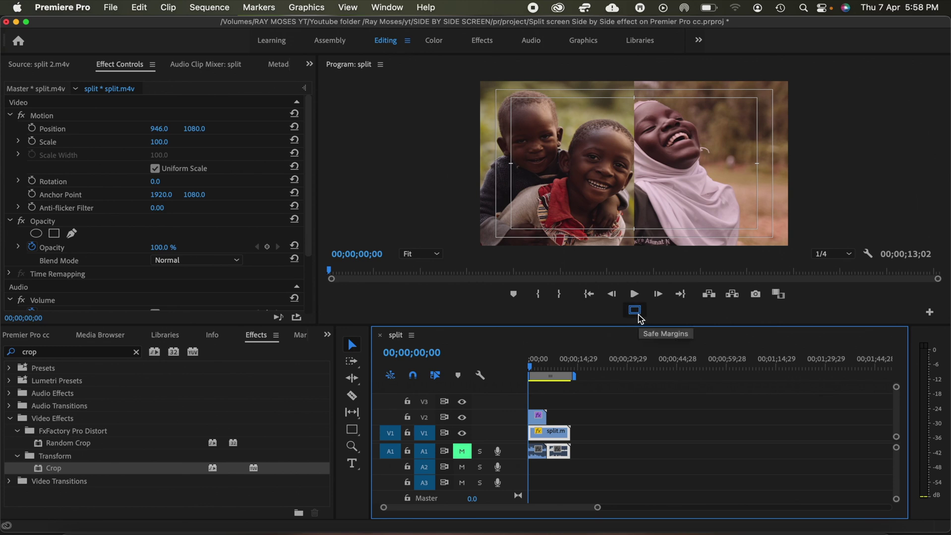
# Turn off the Safe Margins guides and play back the side-by-side split screen.
pyautogui.click(637, 317)
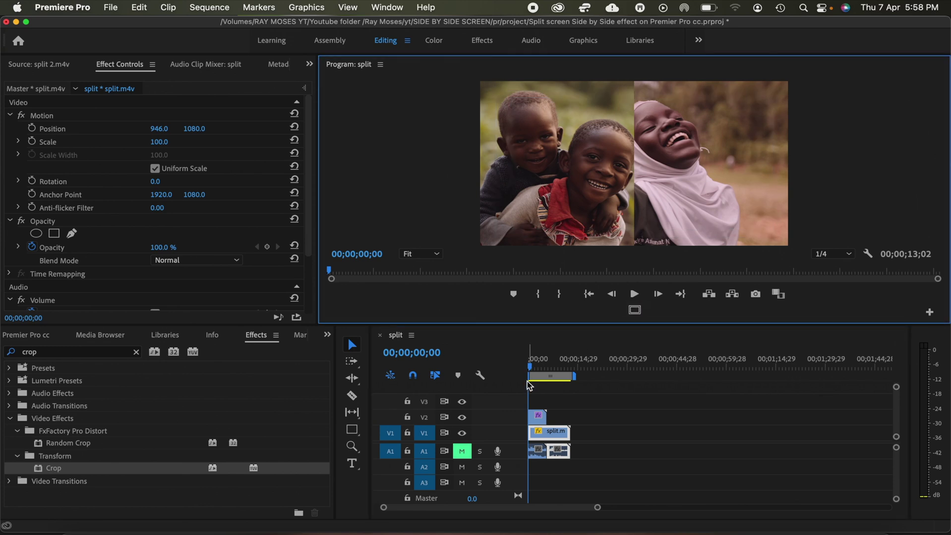
pyautogui.press('space')
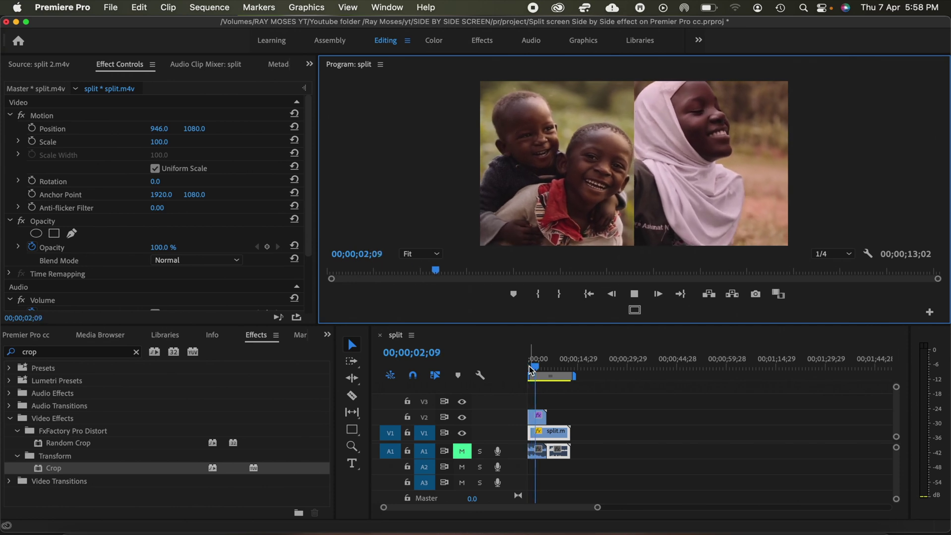
pyautogui.press('space')
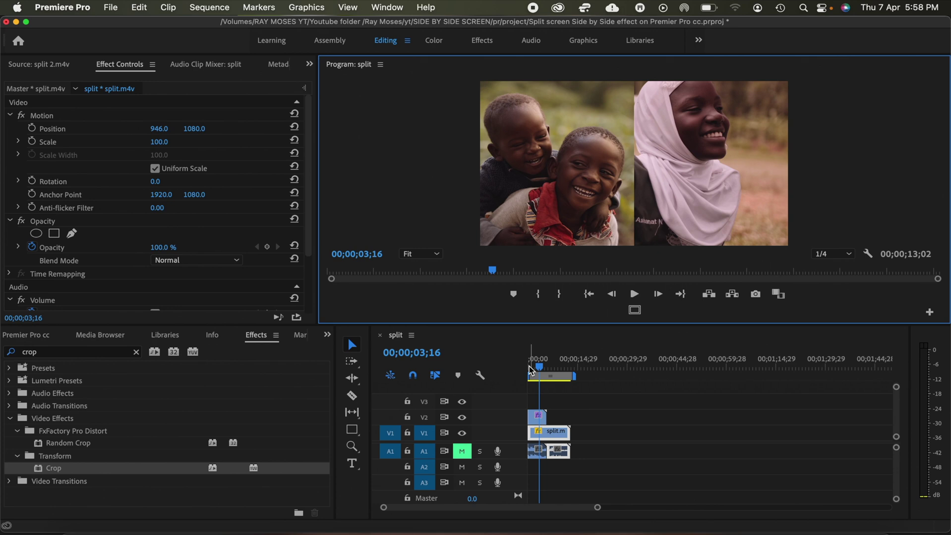
pyautogui.click(361, 441)
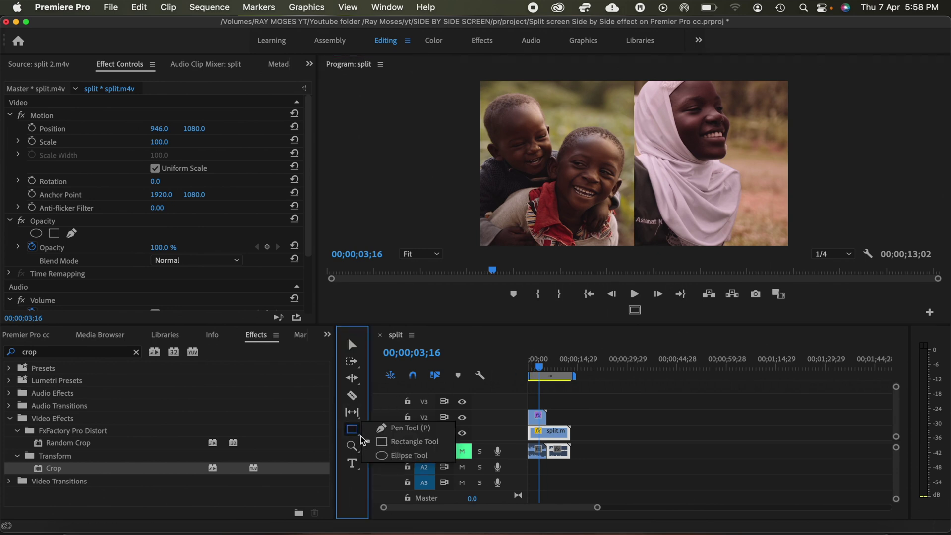
# Draw a thin vertical rectangle down the seam and move its V3 graphic clip to the start.
pyautogui.click(388, 442)
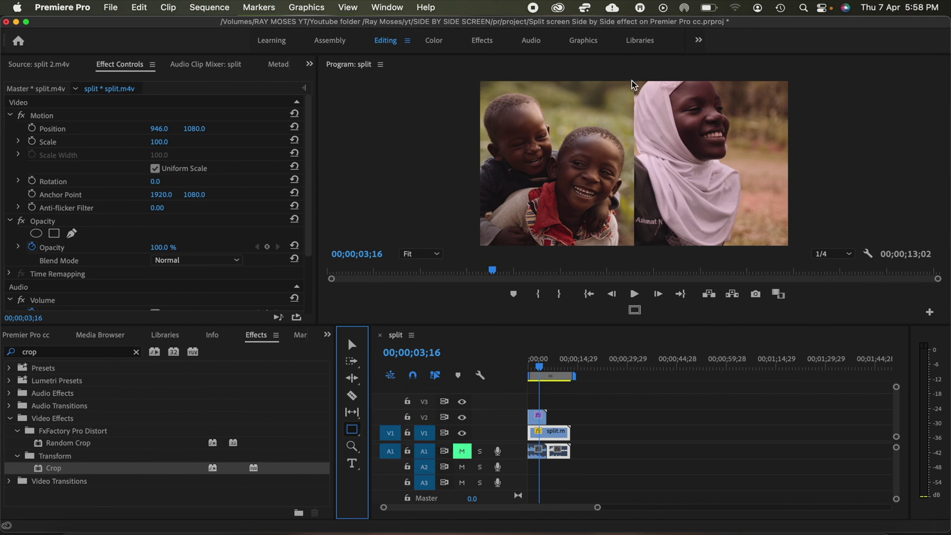
pyautogui.moveTo(630, 82); pyautogui.dragTo(642, 86)
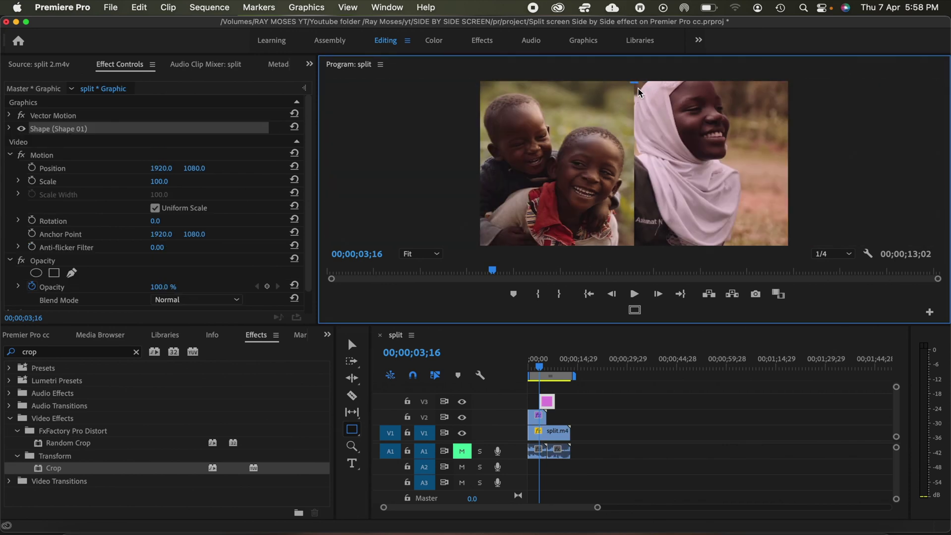
pyautogui.moveTo(637, 124); pyautogui.dragTo(634, 254)
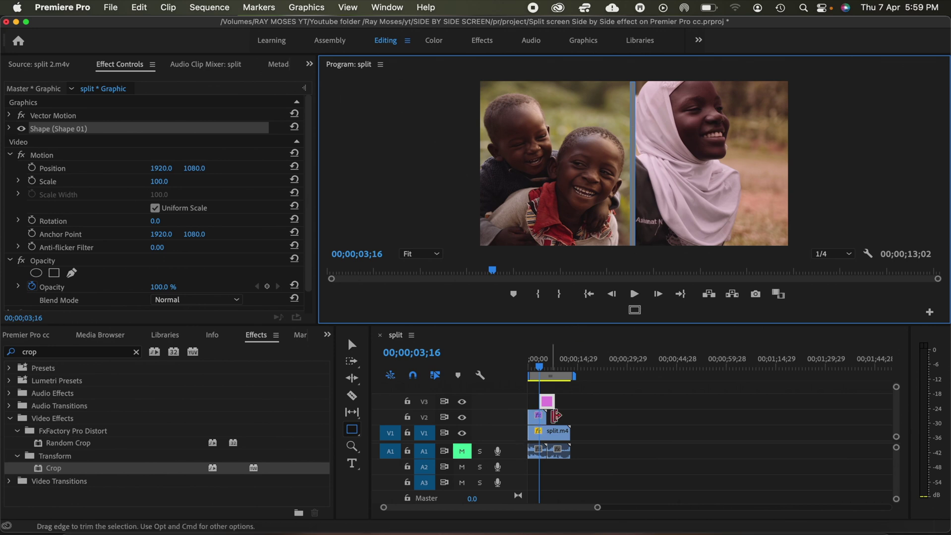
pyautogui.click(547, 403)
pyautogui.moveTo(547, 403); pyautogui.dragTo(568, 401)
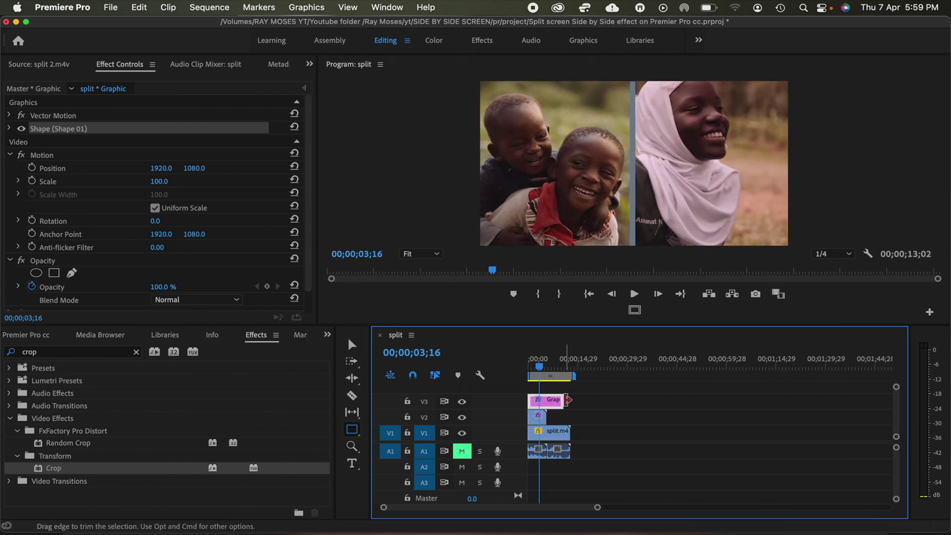
# Preview the sequence with the new divider from its first frames.
pyautogui.click(527, 370)
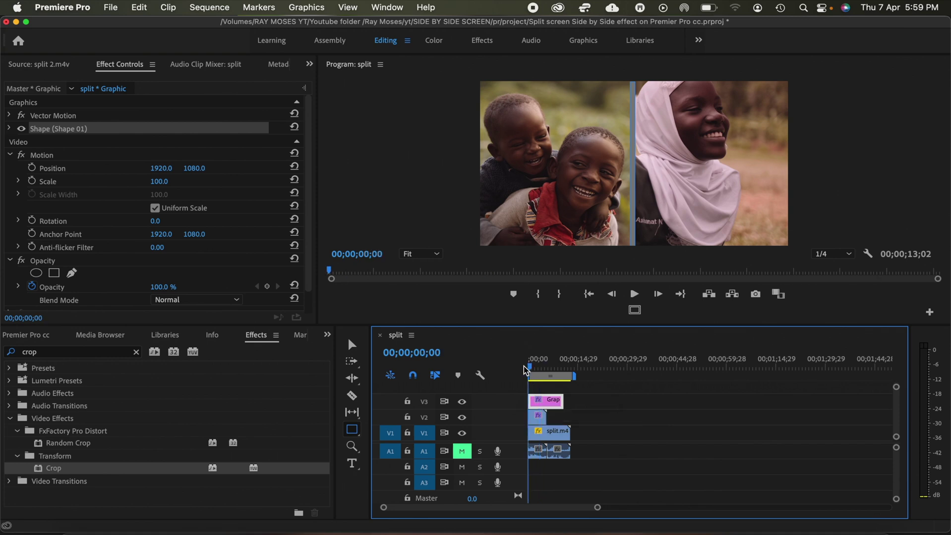
pyautogui.press('space')
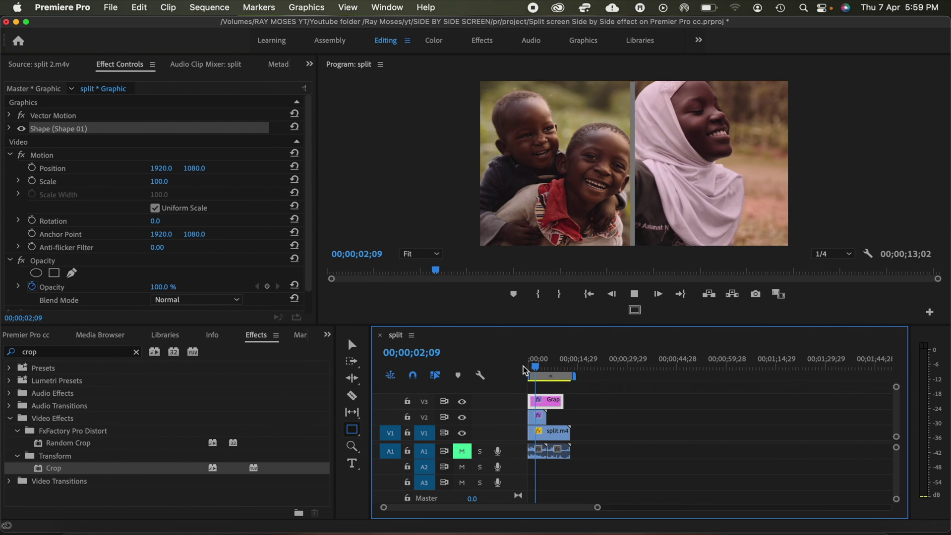
pyautogui.click(538, 373)
pyautogui.moveTo(539, 375); pyautogui.dragTo(530, 366)
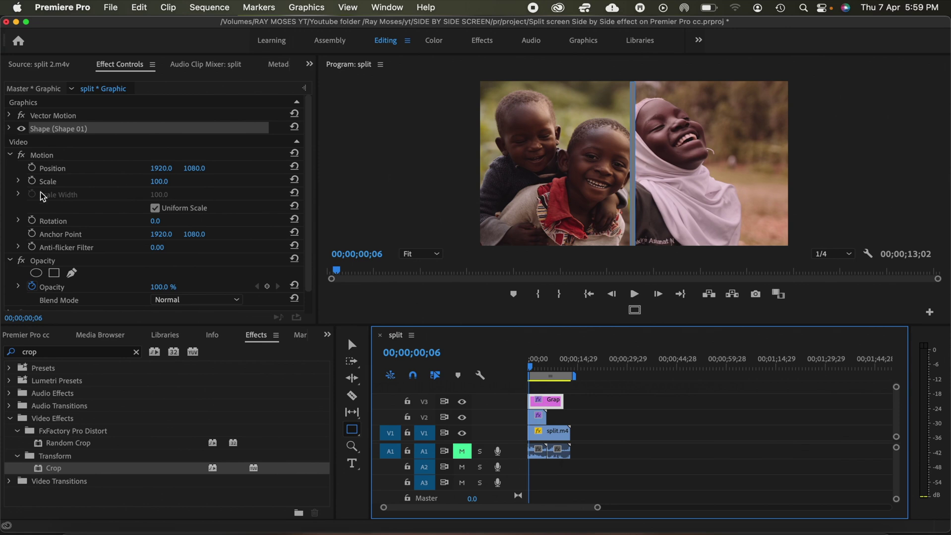
# Set the Shape 01 fill colour to near-black 050505.
pyautogui.click(9, 129)
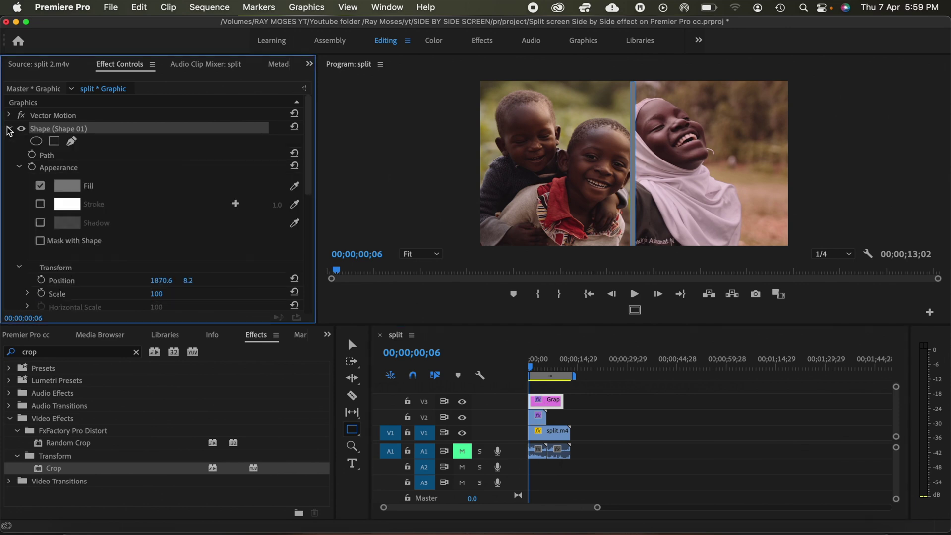
pyautogui.click(74, 189)
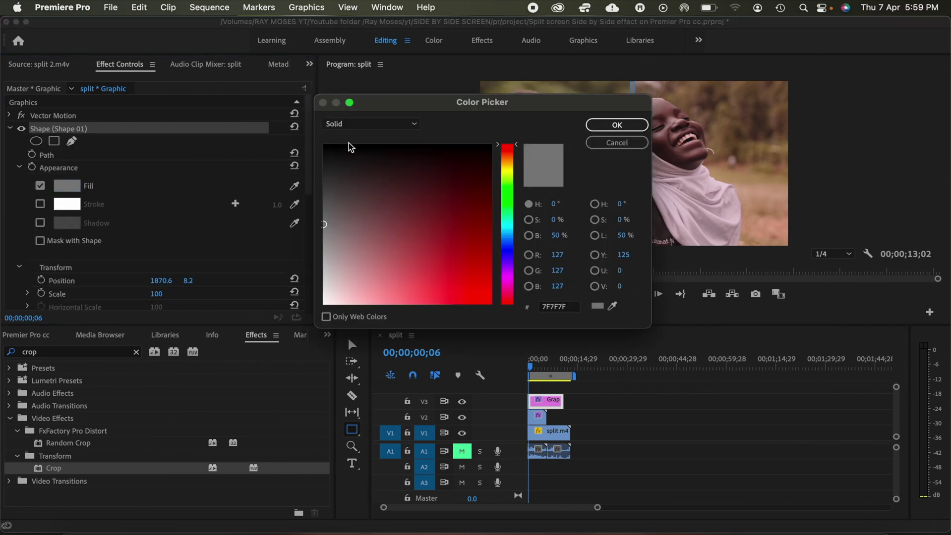
pyautogui.click(331, 148)
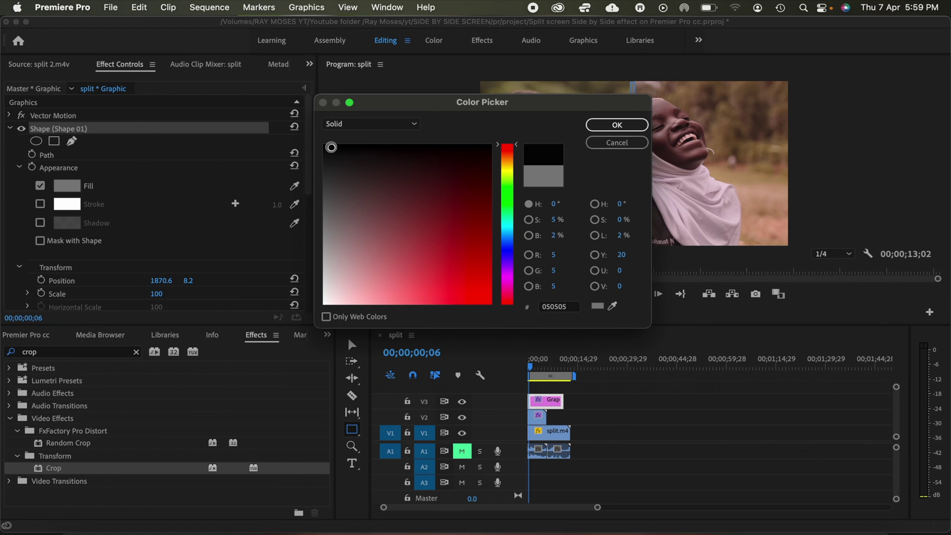
pyautogui.click(611, 125)
# Select the divider bar and play the finished split screen from the start.
pyautogui.press('Home')
pyautogui.click(635, 137)
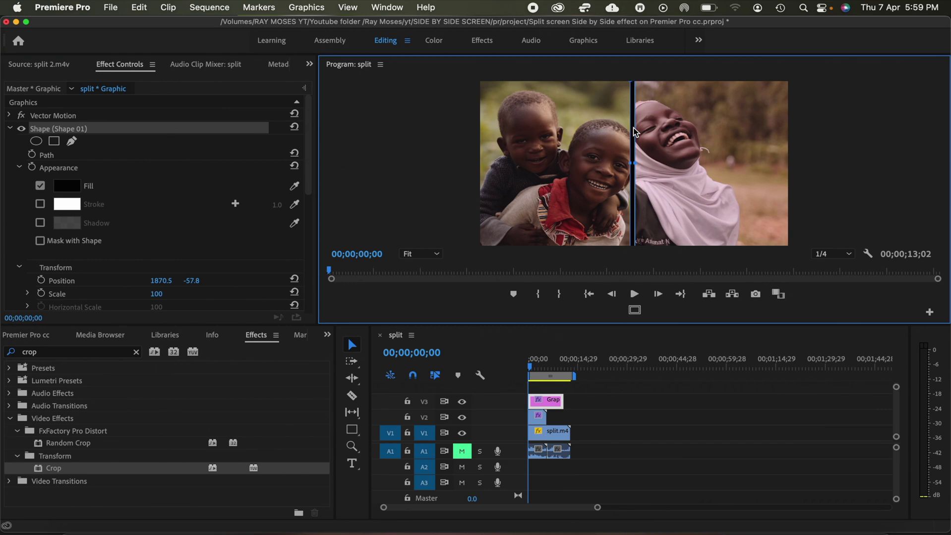
pyautogui.click(531, 372)
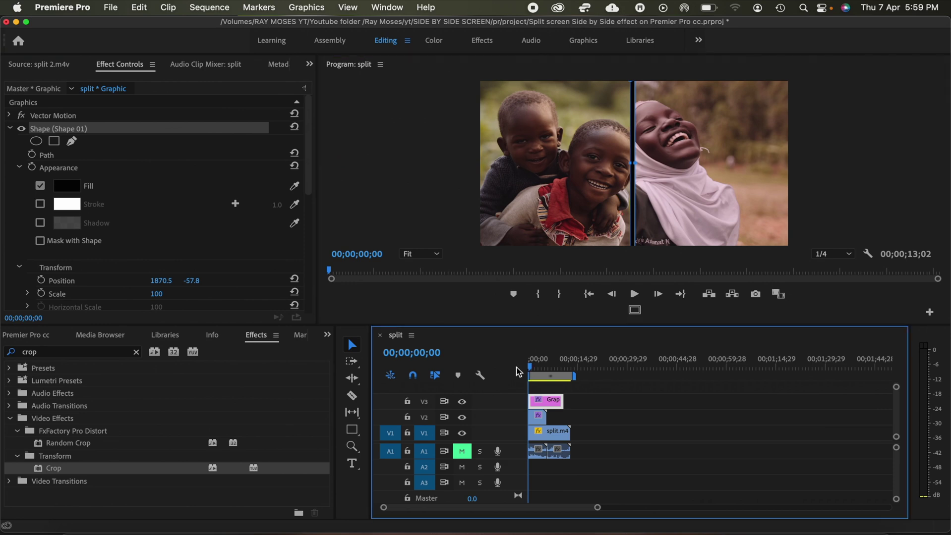
pyautogui.press('space')
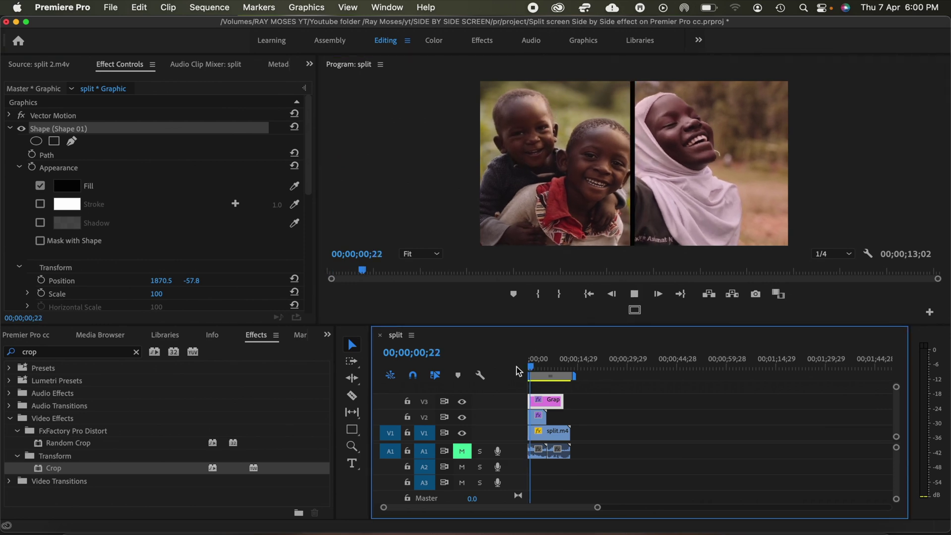